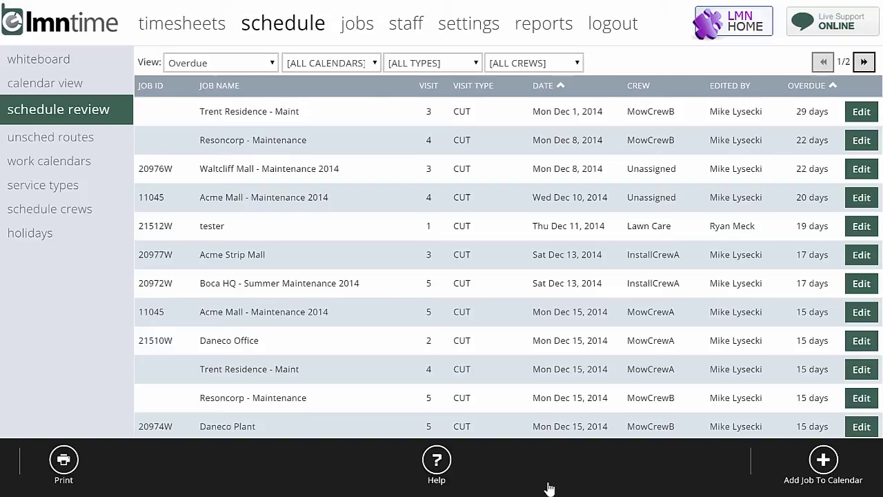
Step: Look through the available review views and the list of overdue visits
{"action": "key", "text": "alt+Down"}
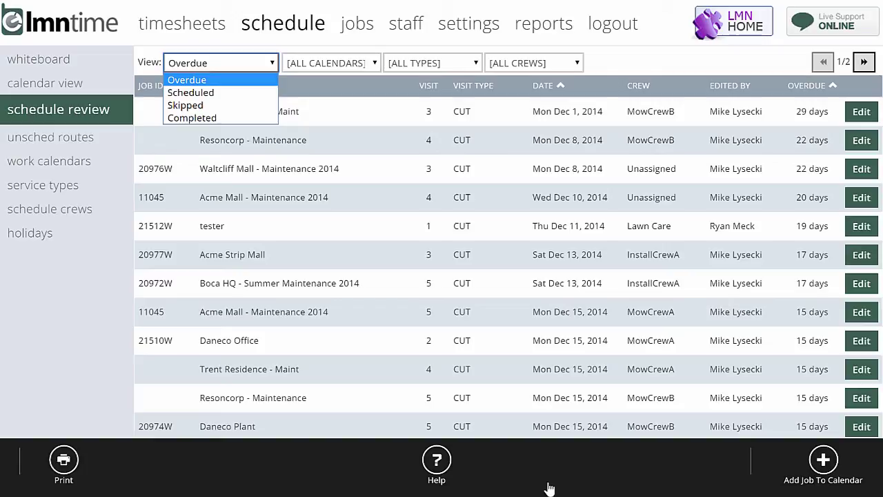
{"action": "key", "text": "Down"}
{"action": "key", "text": "Up"}
{"action": "key", "text": "Down"}
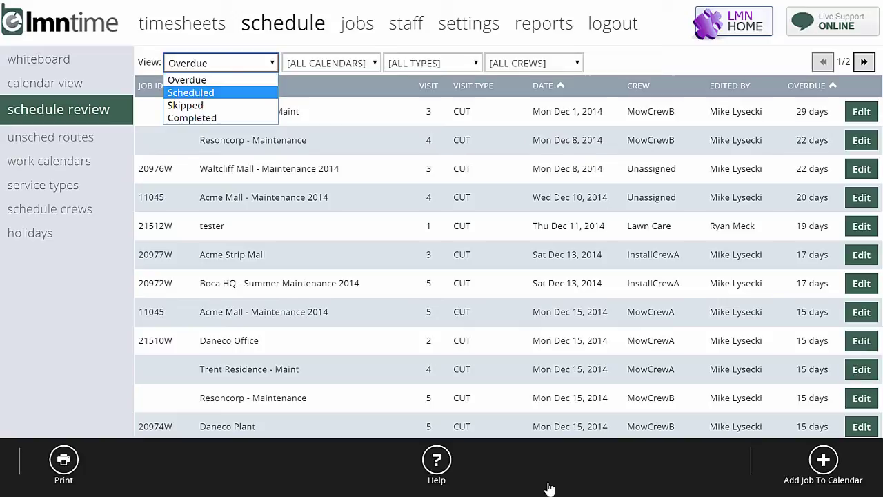
{"action": "key", "text": "Up"}
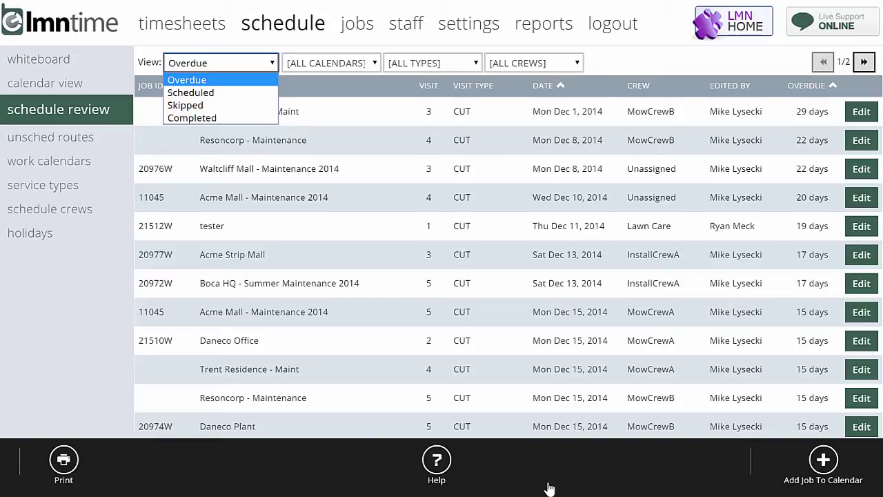
{"action": "left_click", "coordinate": [550, 489]}
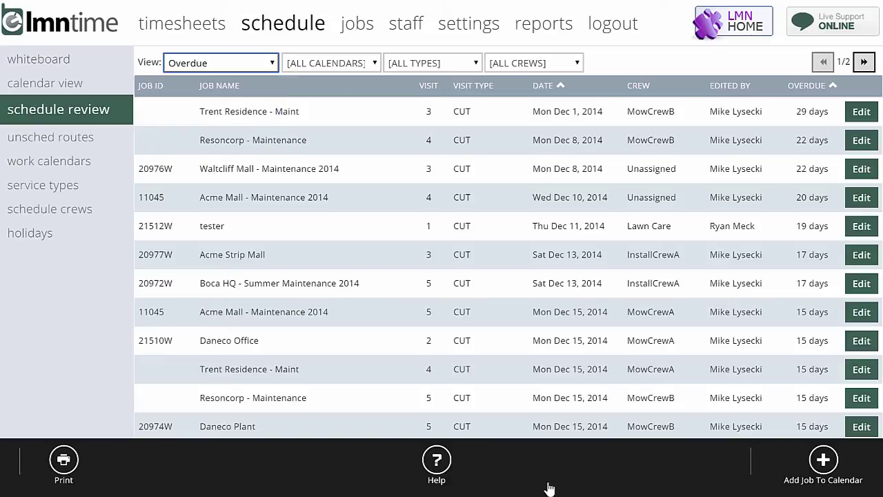
{"action": "scroll", "coordinate": [548, 487], "scroll_direction": "down", "scroll_amount": 4}
{"action": "scroll", "coordinate": [548, 487], "scroll_direction": "up", "scroll_amount": 4}
Step: Filter the overdue visits to the Lawn Care calendar
{"action": "key", "text": "Tab"}
{"action": "key", "text": "alt+Down"}
{"action": "key", "text": "Down"}
{"action": "key", "text": "Down"}
{"action": "key", "text": "Down"}
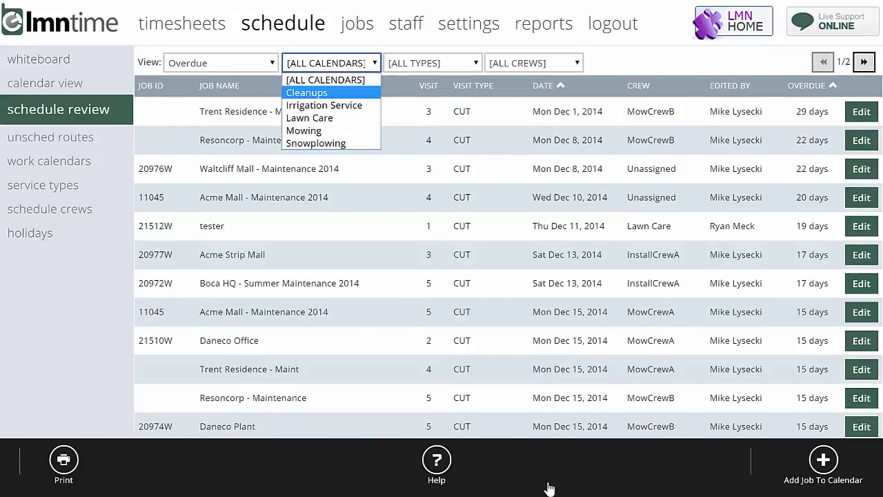
{"action": "key", "text": "Return"}
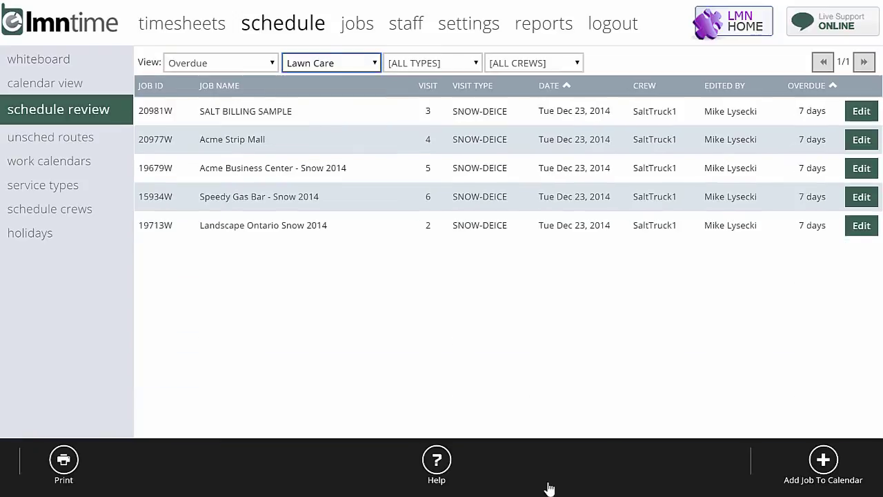
Step: Set the calendar filter of the overdue visits to Mowing
{"action": "key", "text": "alt+Down"}
{"action": "key", "text": "Up"}
{"action": "key", "text": "Up"}
{"action": "key", "text": "Up"}
{"action": "key", "text": "Down"}
{"action": "key", "text": "Down"}
{"action": "key", "text": "Down"}
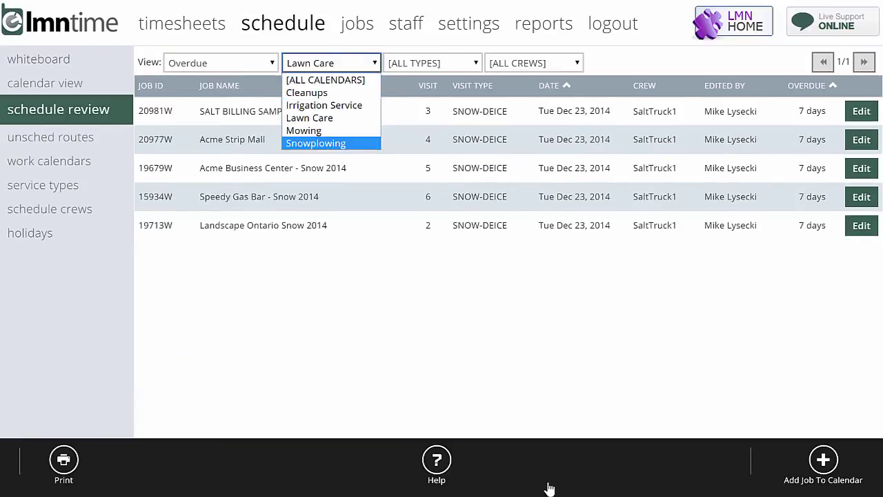
{"action": "key", "text": "Return"}
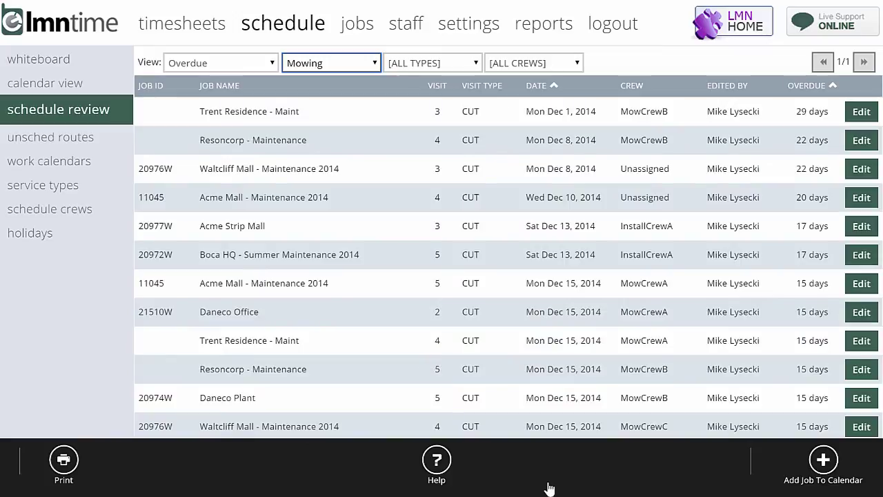
Step: Filter the overdue Mowing visits to the CUT visit type and look through the list
{"action": "key", "text": "Tab"}
{"action": "key", "text": "alt+Down"}
{"action": "key", "text": "Down"}
{"action": "key", "text": "Down"}
{"action": "key", "text": "Down"}
{"action": "key", "text": "Down"}
{"action": "key", "text": "Up"}
{"action": "key", "text": "Return"}
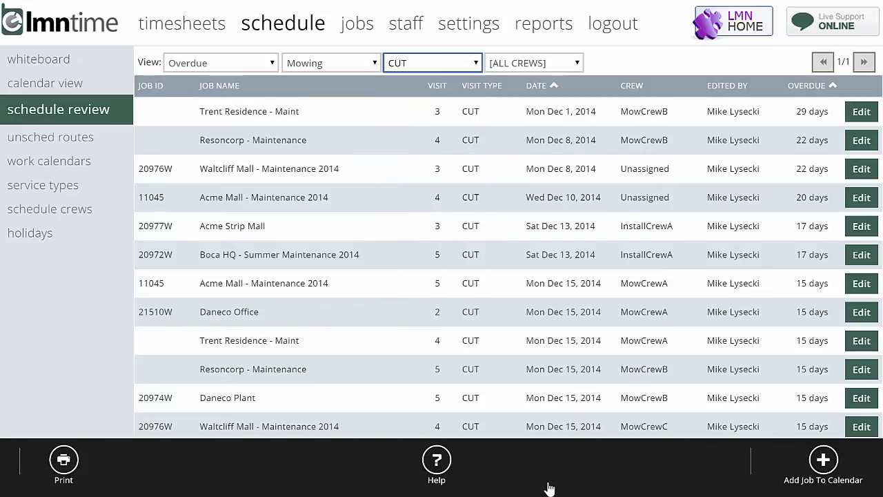
{"action": "scroll", "coordinate": [549, 489], "scroll_direction": "down", "scroll_amount": 7}
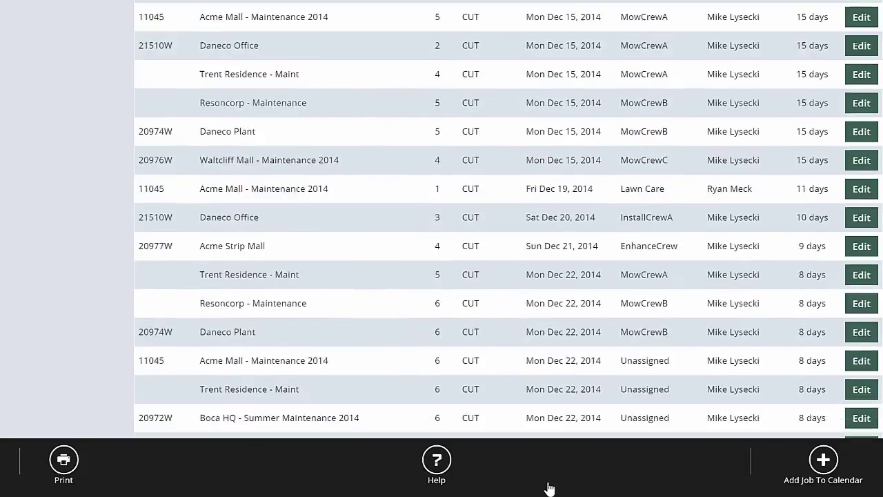
{"action": "scroll", "coordinate": [550, 488], "scroll_direction": "up", "scroll_amount": 7}
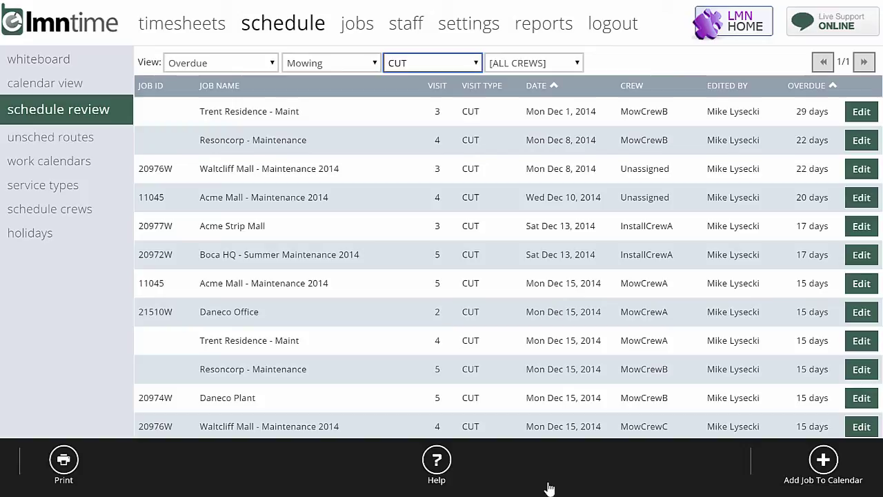
Step: Mark the oldest overdue CUT visit, scheduled for Mon Dec 1 2014, as Complete with a completion date of Tue Dec 9 2014
{"action": "key", "text": "Return"}
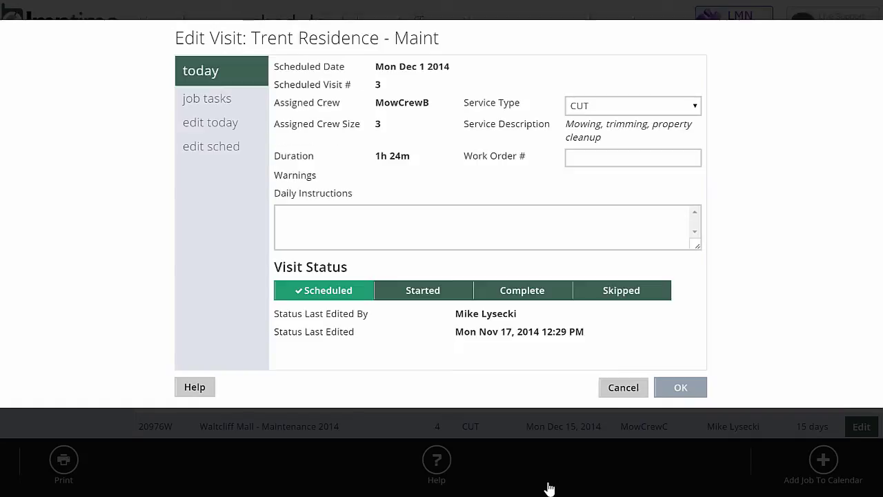
{"action": "key", "text": "Return"}
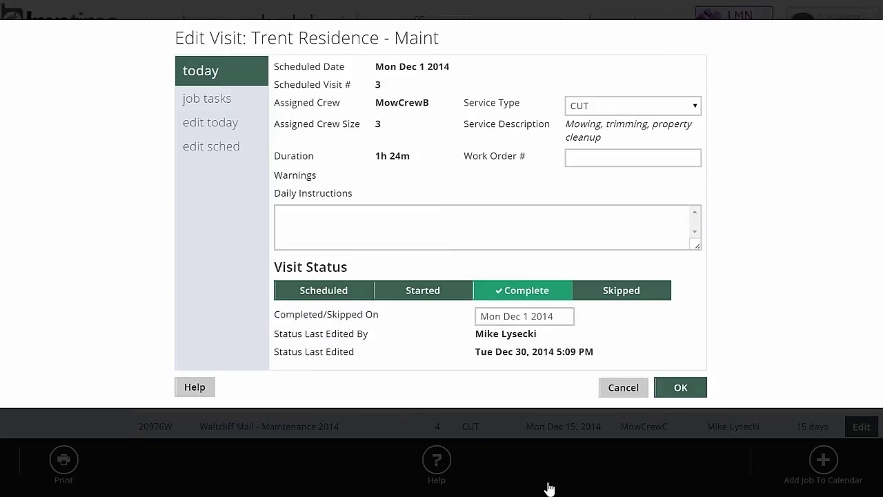
{"action": "key", "text": "Return"}
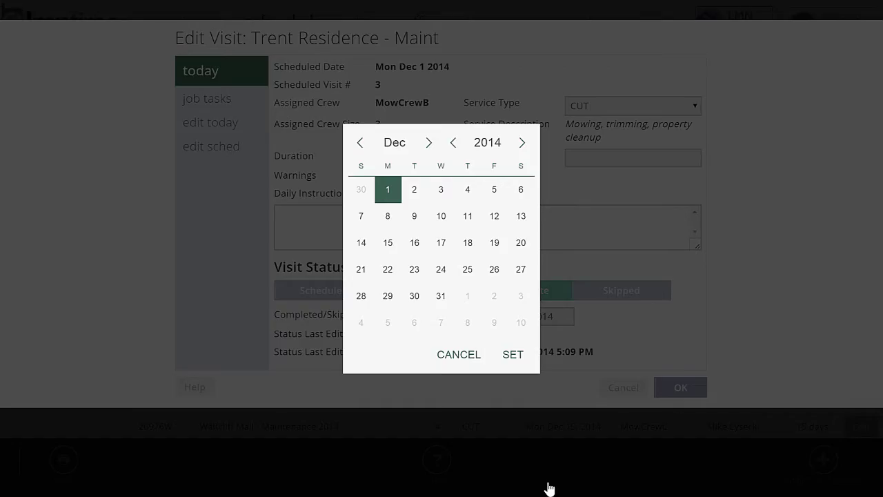
{"action": "key", "text": "Down"}
{"action": "key", "text": "Right"}
{"action": "key", "text": "Return"}
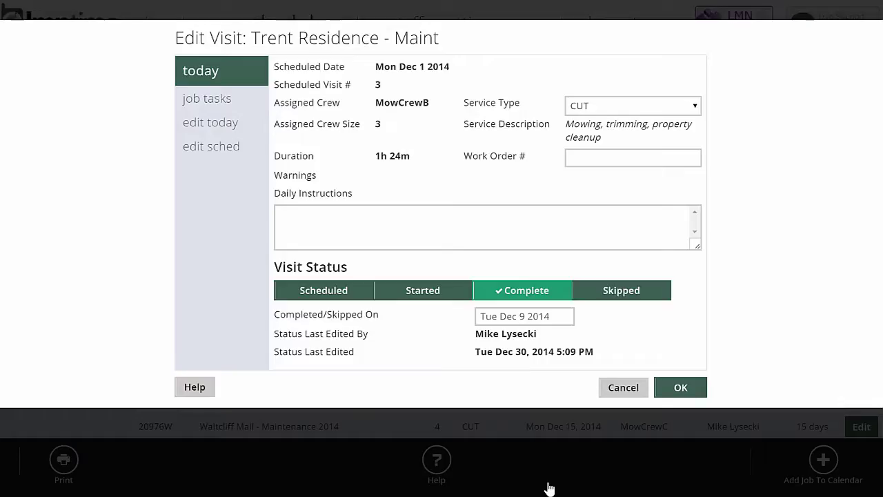
{"action": "key", "text": "Return"}
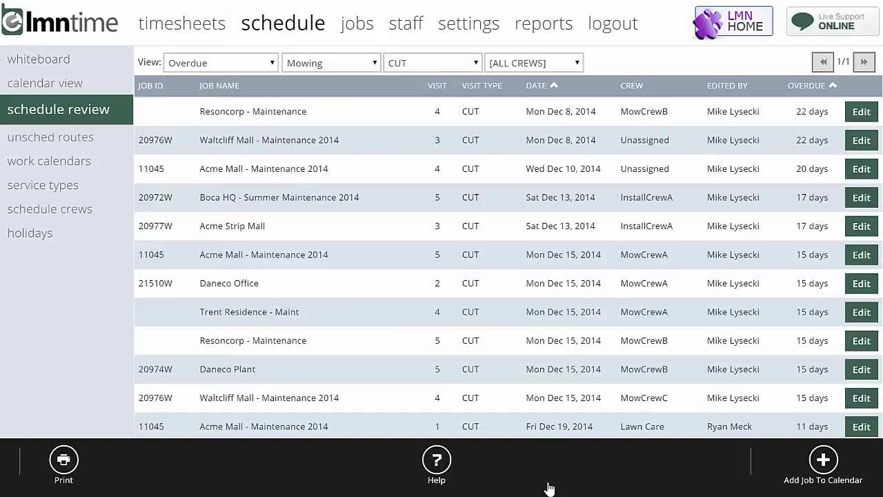
Step: Switch the schedule review to Scheduled visits and look through the upcoming Mowing cuts
{"action": "scroll", "coordinate": [549, 488], "scroll_direction": "down", "scroll_amount": 5}
{"action": "scroll", "coordinate": [549, 489], "scroll_direction": "up", "scroll_amount": 5}
{"action": "left_click", "coordinate": [220, 63]}
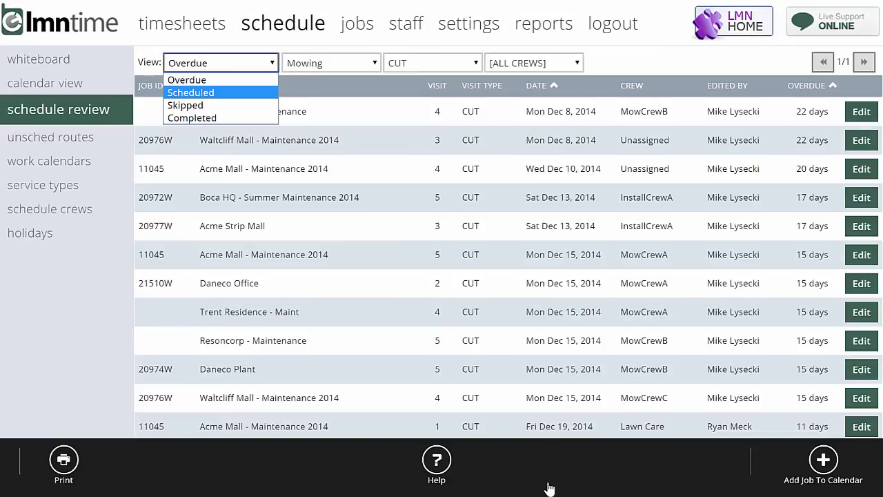
{"action": "key", "text": "Return"}
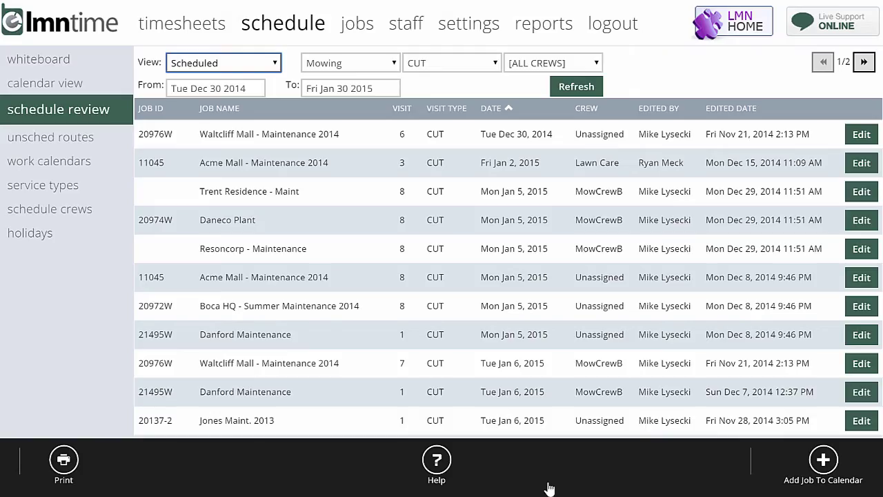
{"action": "scroll", "coordinate": [548, 489], "scroll_direction": "down", "scroll_amount": 10}
{"action": "scroll", "coordinate": [548, 488], "scroll_direction": "up", "scroll_amount": 10}
Step: Check the scheduled Mowing visits for the FERT01 type and return the visit type filter to CUT
{"action": "left_click", "coordinate": [451, 63]}
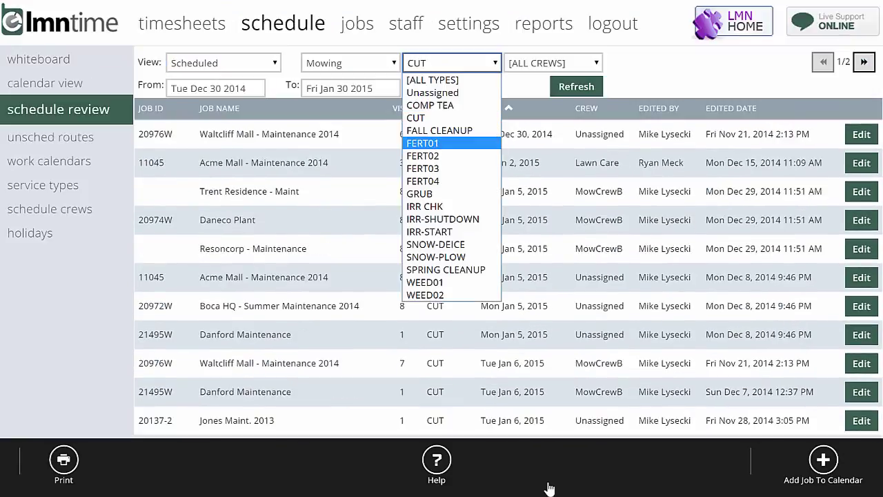
{"action": "key", "text": "Return"}
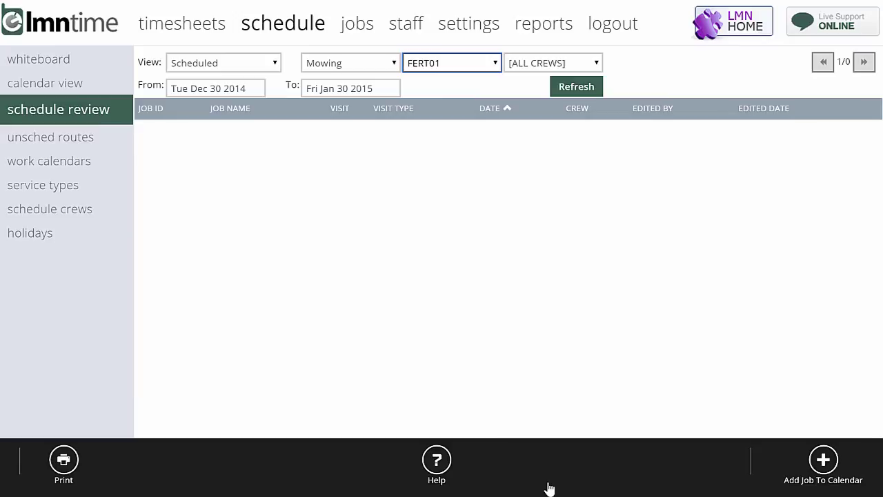
{"action": "key", "text": "alt+Down"}
{"action": "key", "text": "Up"}
{"action": "key", "text": "Up"}
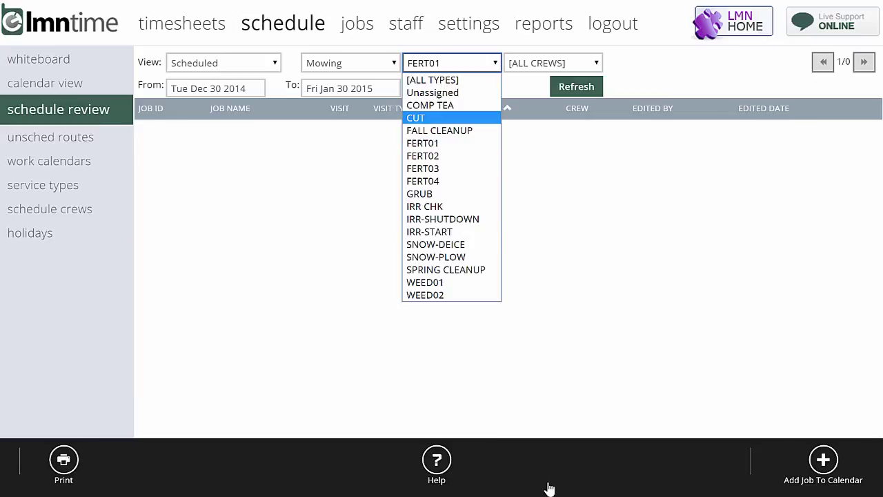
{"action": "key", "text": "Return"}
{"action": "scroll", "coordinate": [549, 488], "scroll_direction": "down", "scroll_amount": 10}
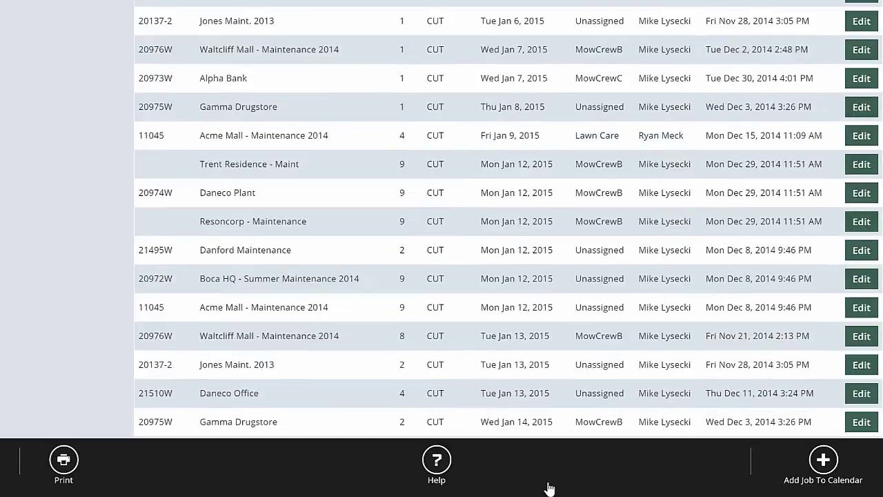
{"action": "scroll", "coordinate": [549, 489], "scroll_direction": "up", "scroll_amount": 10}
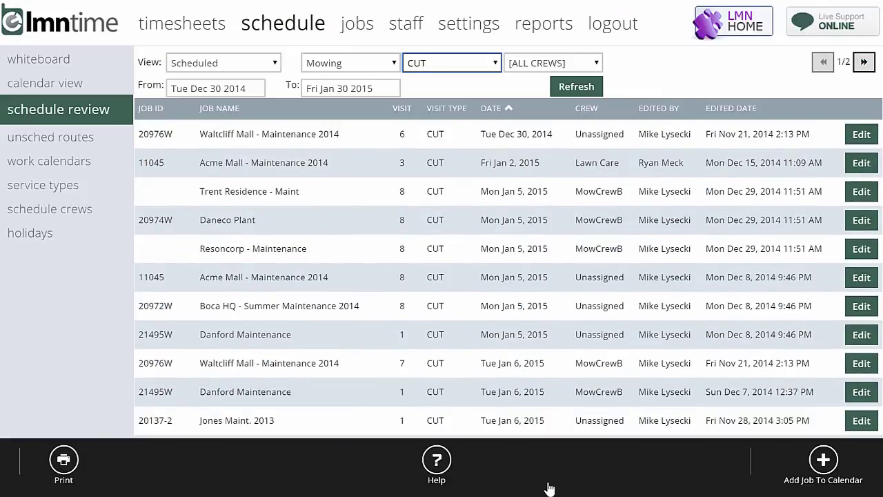
Step: Widen the scheduled visits list to all calendars, keeping the existing end date
{"action": "key", "text": "shift+Tab"}
{"action": "key", "text": "alt+Down"}
{"action": "key", "text": "Home"}
{"action": "key", "text": "Return"}
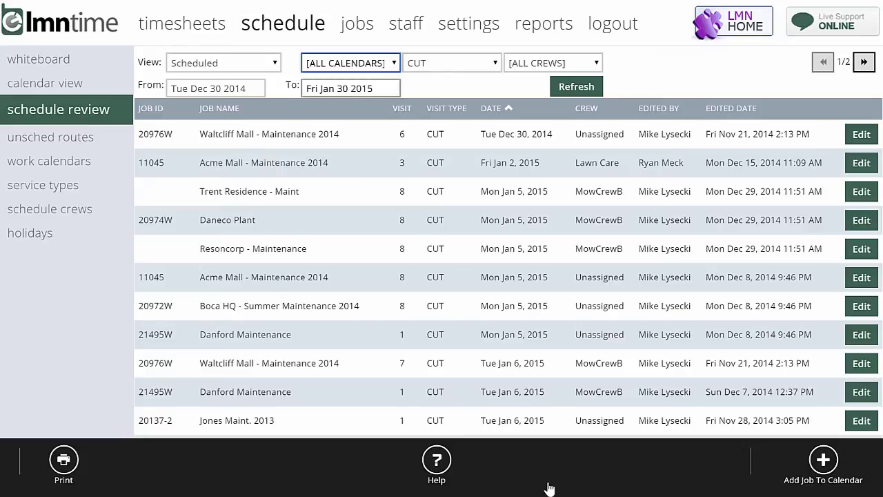
{"action": "key", "text": "Tab"}
{"action": "key", "text": "Escape"}
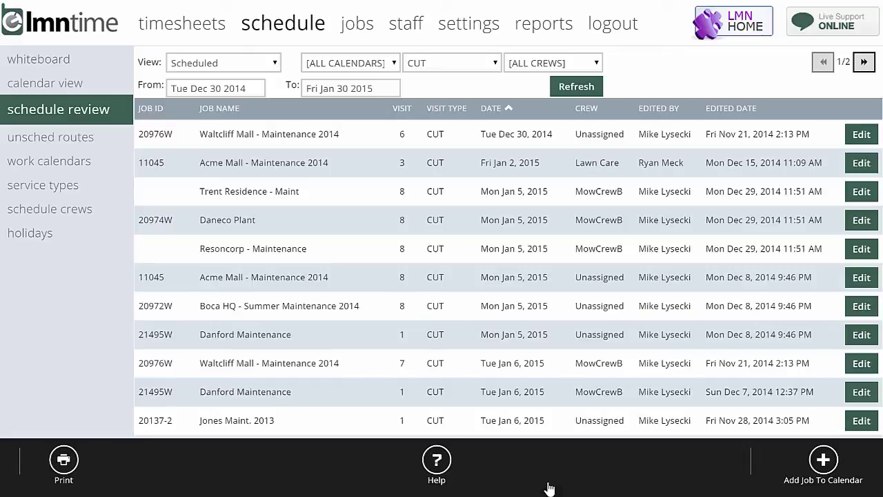
Step: Switch the schedule review to Skipped visits
{"action": "key", "text": "shift+Tab"}
{"action": "key", "text": "shift+Tab"}
{"action": "key", "text": "alt+Down"}
{"action": "key", "text": "Down"}
{"action": "key", "text": "Return"}
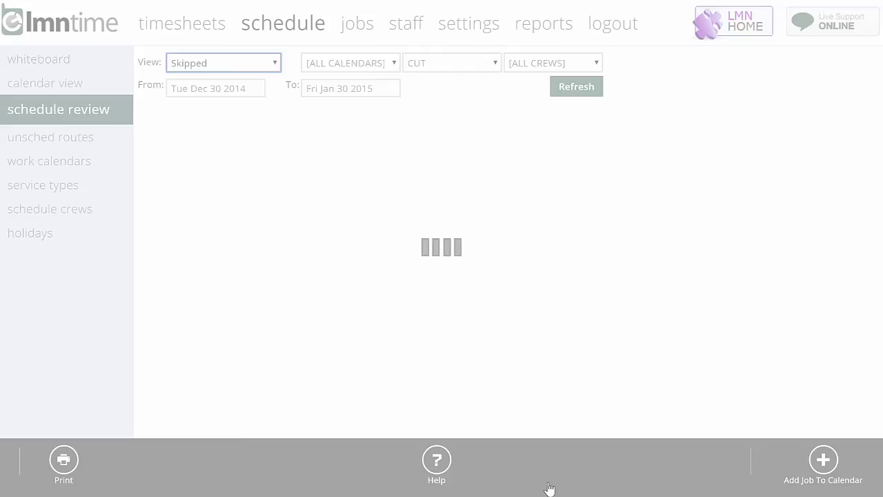
Step: Set the review's date range to Dec 1 2014 through Dec 31 2014 and refresh the skipped visits
{"action": "key", "text": "Tab"}
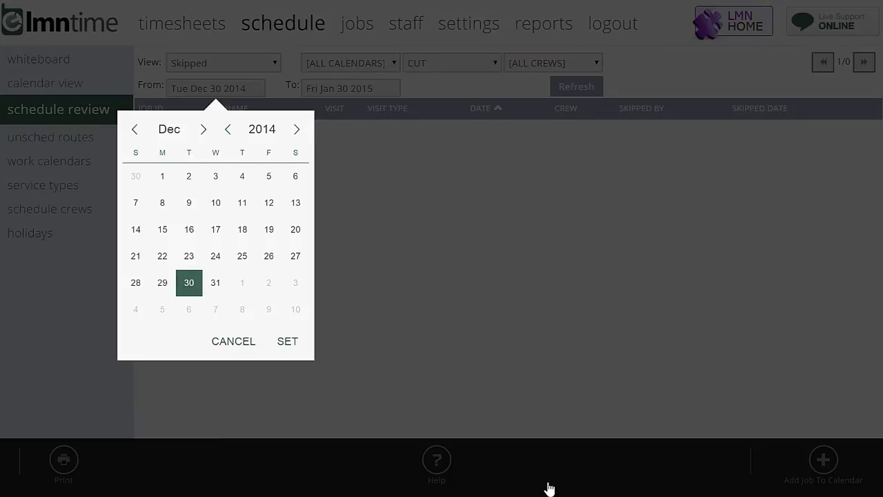
{"action": "key", "text": "Home"}
{"action": "key", "text": "Return"}
{"action": "key", "text": "Tab"}
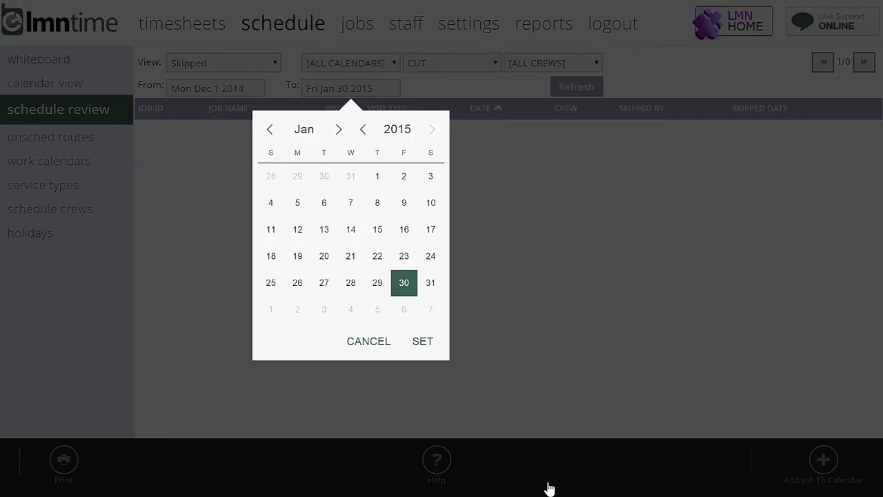
{"action": "key", "text": "Page_Up"}
{"action": "key", "text": "End"}
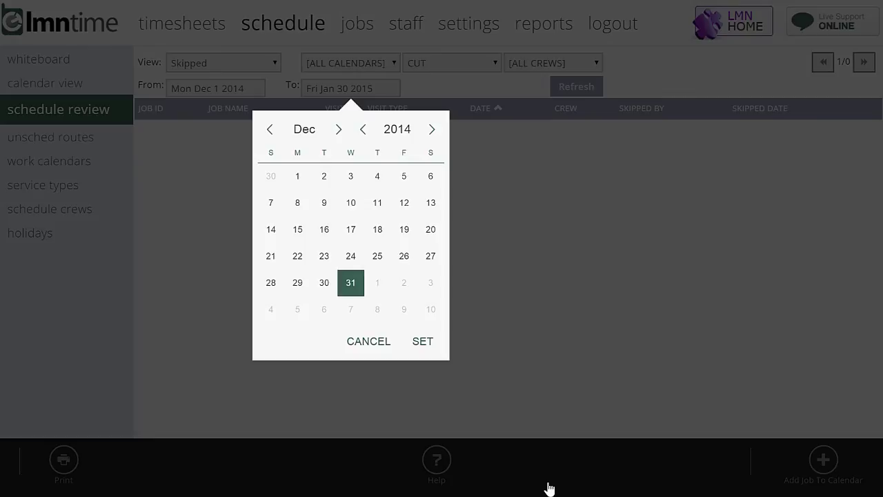
{"action": "key", "text": "Return"}
{"action": "key", "text": "Return"}
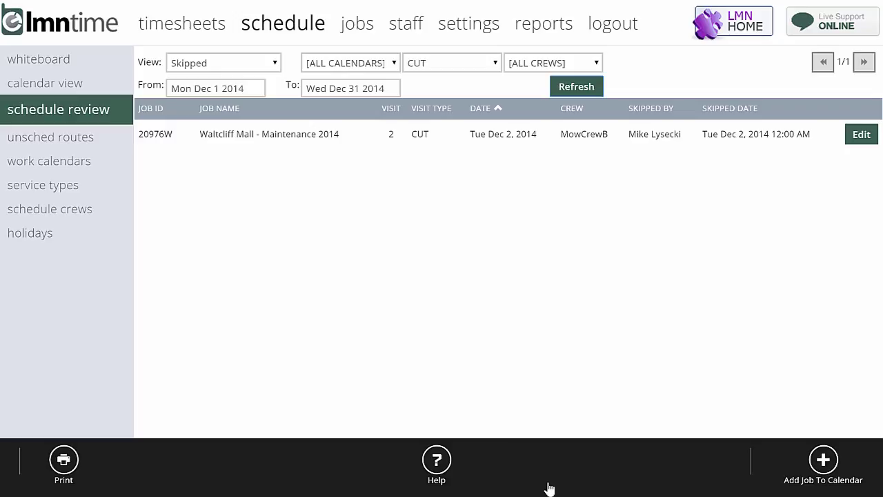
Step: Switch the schedule review to Completed visits and include all visit types
{"action": "left_click", "coordinate": [223, 62]}
{"action": "key", "text": "Return"}
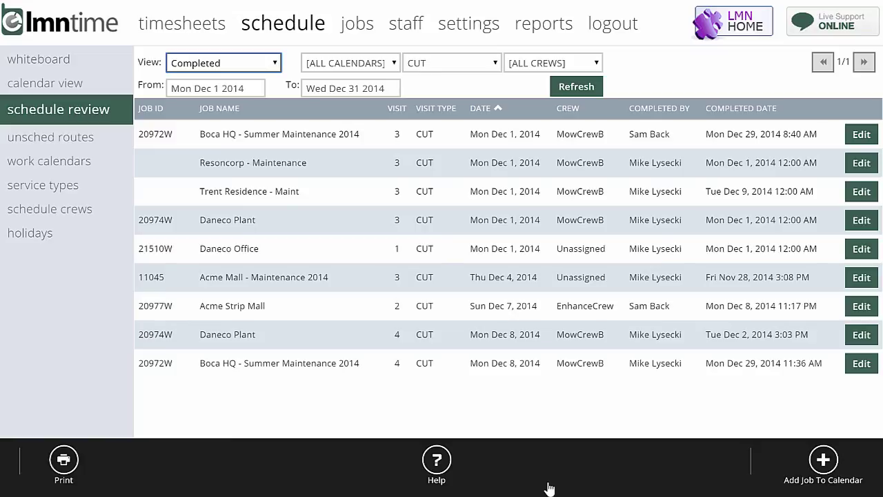
{"action": "key", "text": "Tab"}
{"action": "key", "text": "Tab"}
{"action": "key", "text": "alt+Down"}
{"action": "key", "text": "Home"}
{"action": "key", "text": "Return"}
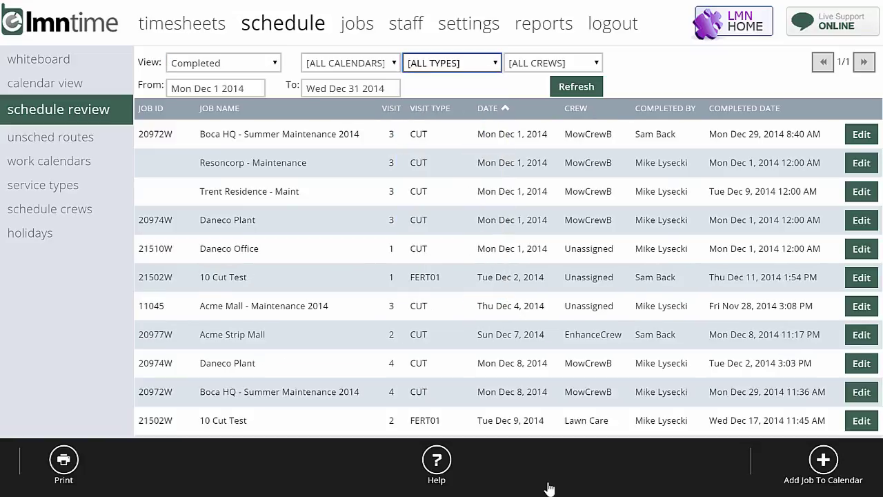
Step: Filter the completed visits to the crew MowCrewB
{"action": "key", "text": "Tab"}
{"action": "key", "text": "alt+Down"}
{"action": "key", "text": "Down"}
{"action": "key", "text": "Down"}
{"action": "key", "text": "Down"}
{"action": "key", "text": "Down"}
{"action": "key", "text": "Down"}
{"action": "key", "text": "Down"}
{"action": "key", "text": "Down"}
{"action": "key", "text": "Up"}
{"action": "key", "text": "Down"}
{"action": "key", "text": "Return"}
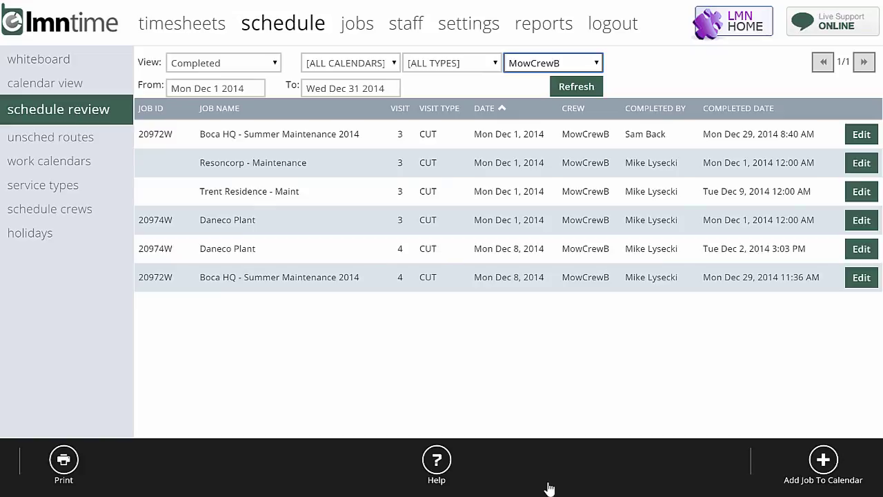
Step: Generate the printable Schedule Review report of MowCrewB's completed visits and close it after viewing
{"action": "key", "text": "Return"}
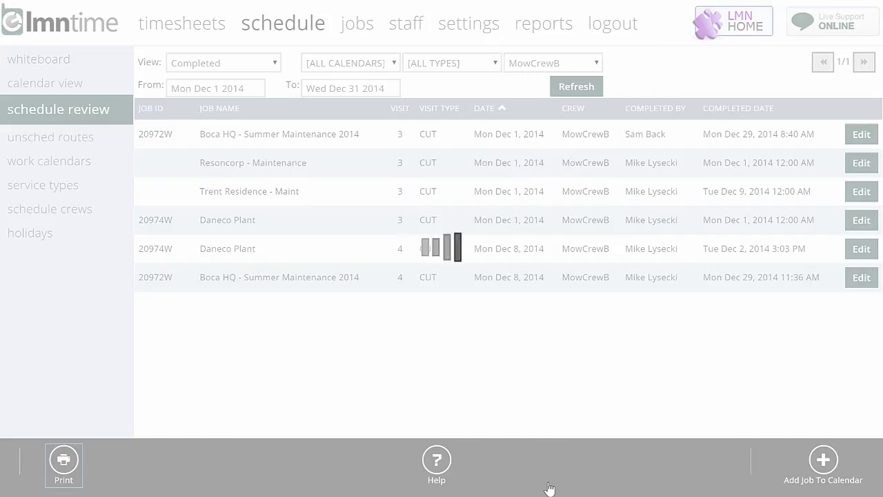
{"action": "key", "text": "Return"}
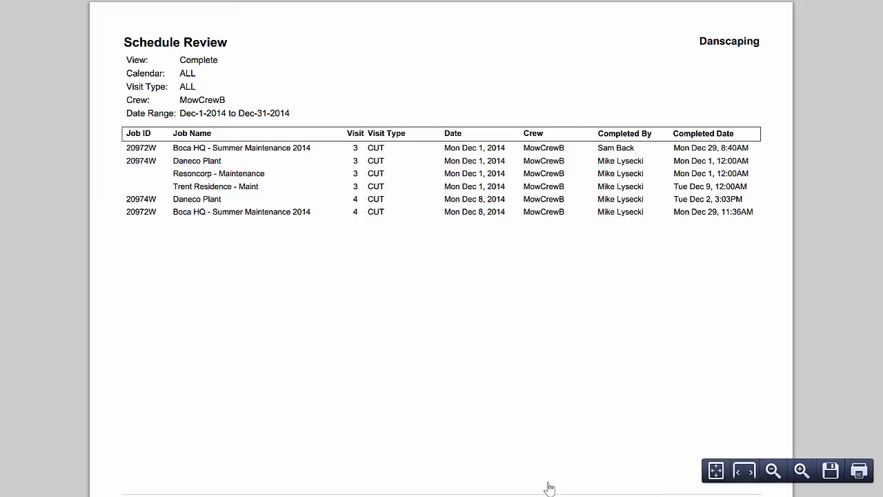
{"action": "key", "text": "ctrl+w"}
Step: Sort the completed visits by completed date, newest first, and switch the schedule review to Overdue visits
{"action": "key", "text": "Tab"}
{"action": "key", "text": "Return"}
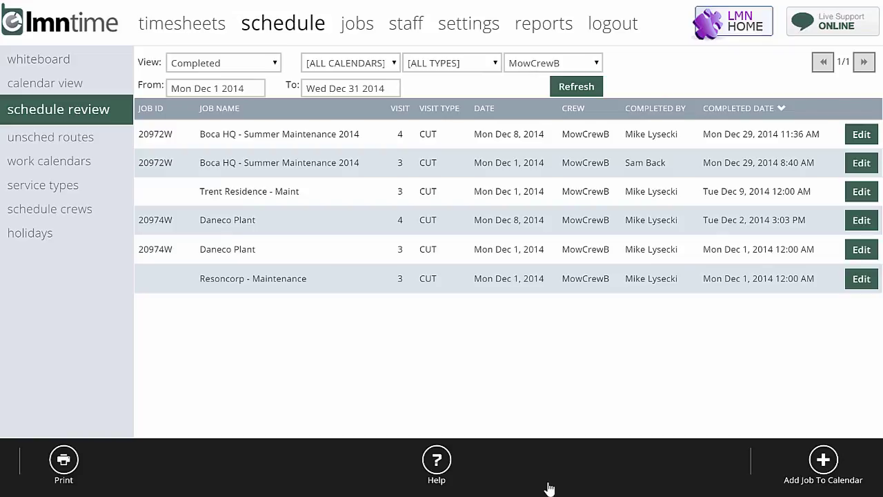
{"action": "key", "text": "alt+Down"}
{"action": "key", "text": "Up"}
{"action": "key", "text": "Up"}
{"action": "key", "text": "Up"}
{"action": "key", "text": "Return"}
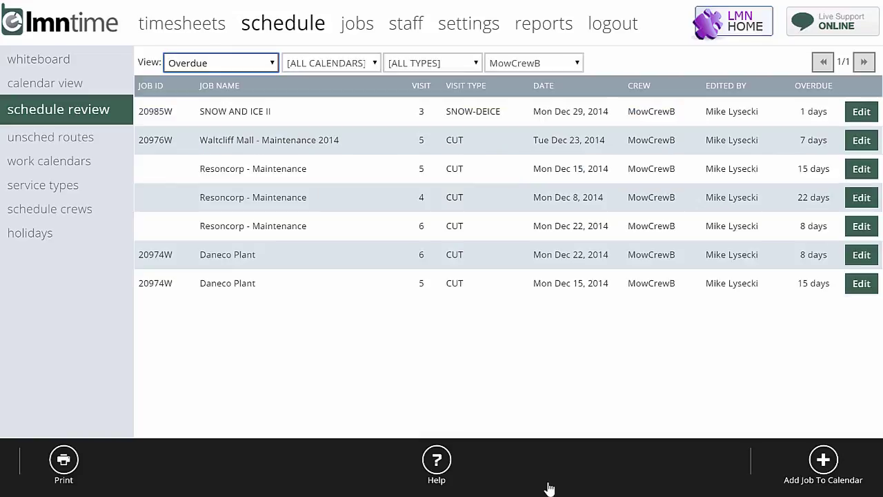